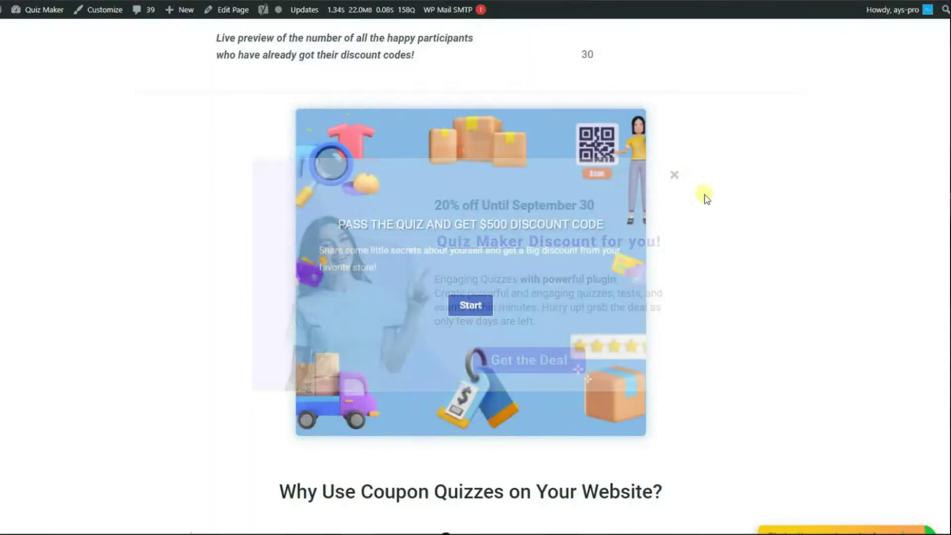
- Run the coupon quiz through to its result and select the $500 discount code
click(484, 312)
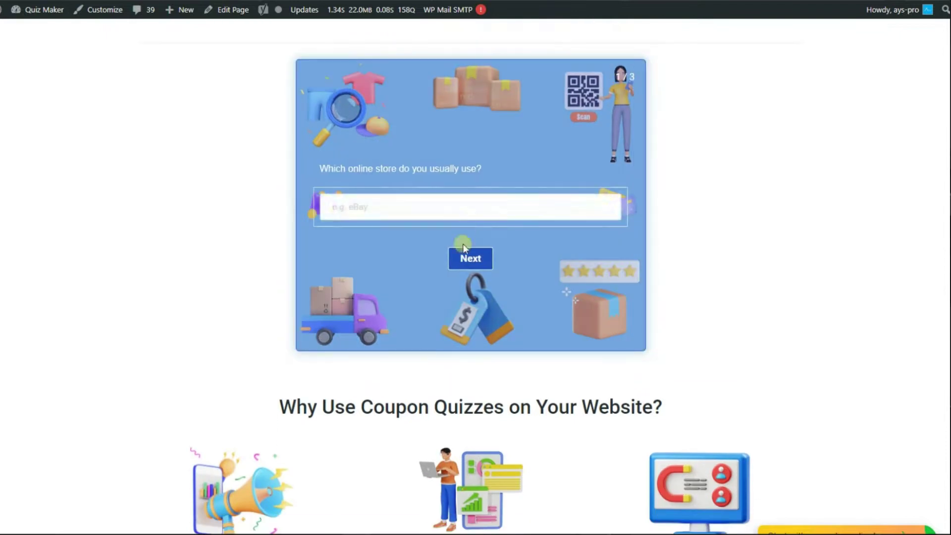
click(463, 254)
click(491, 209)
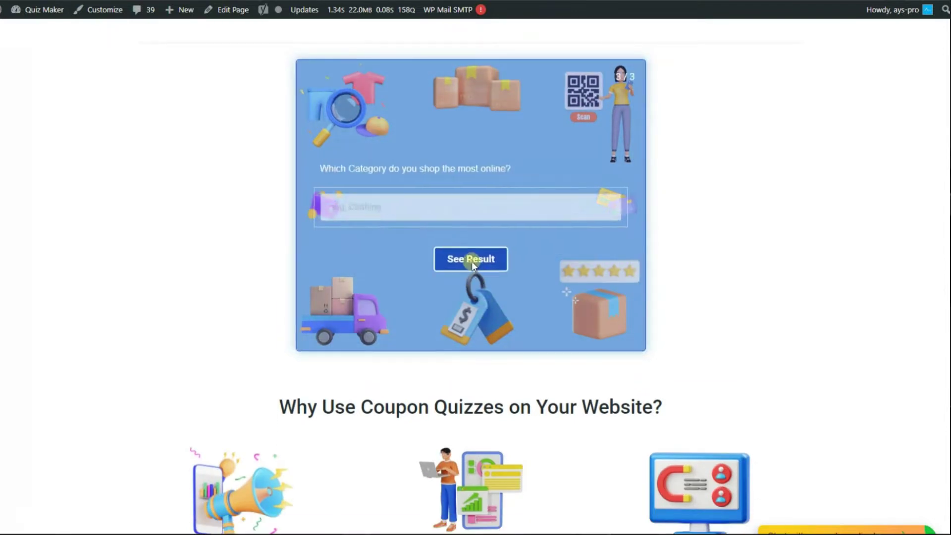
click(472, 260)
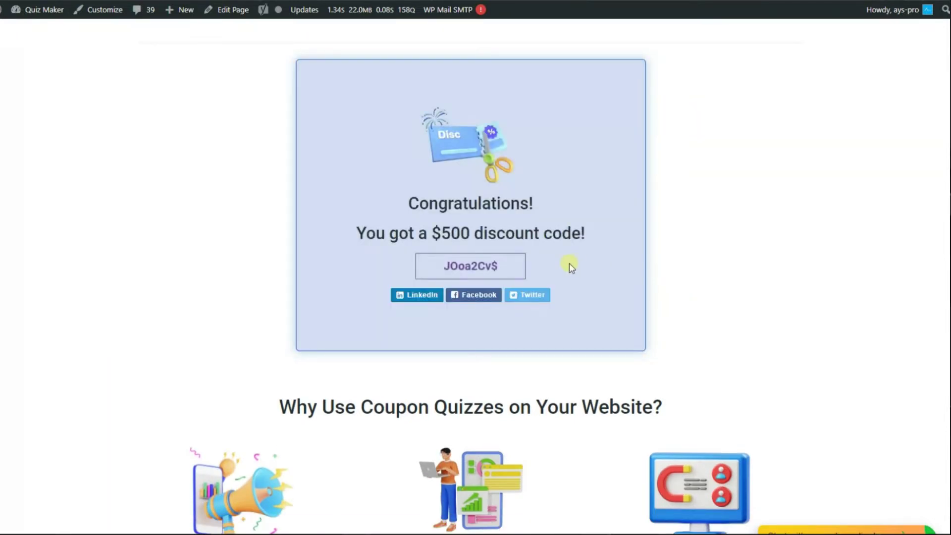
drag(504, 272, 436, 266)
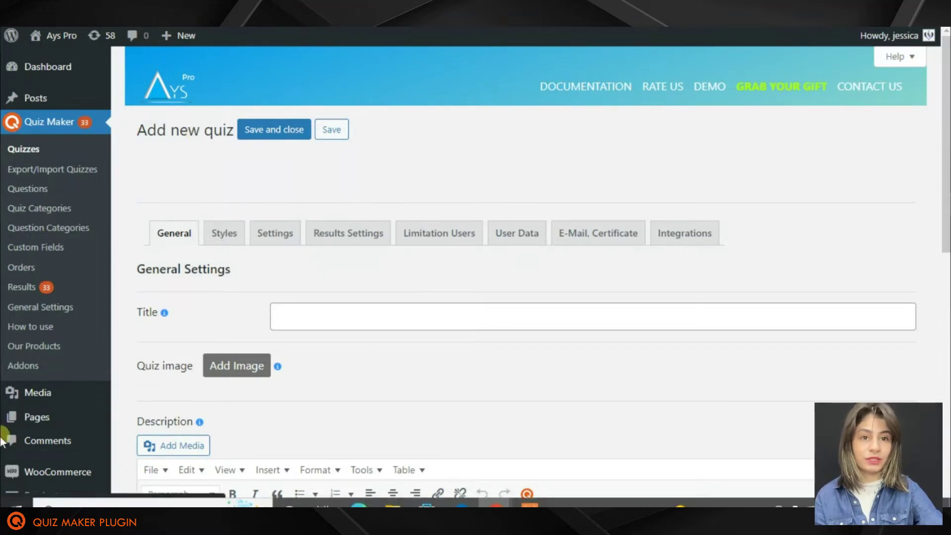
- Enter 'Quiz Coupon' as the new quiz's title
scroll(265, 218, down, 1)
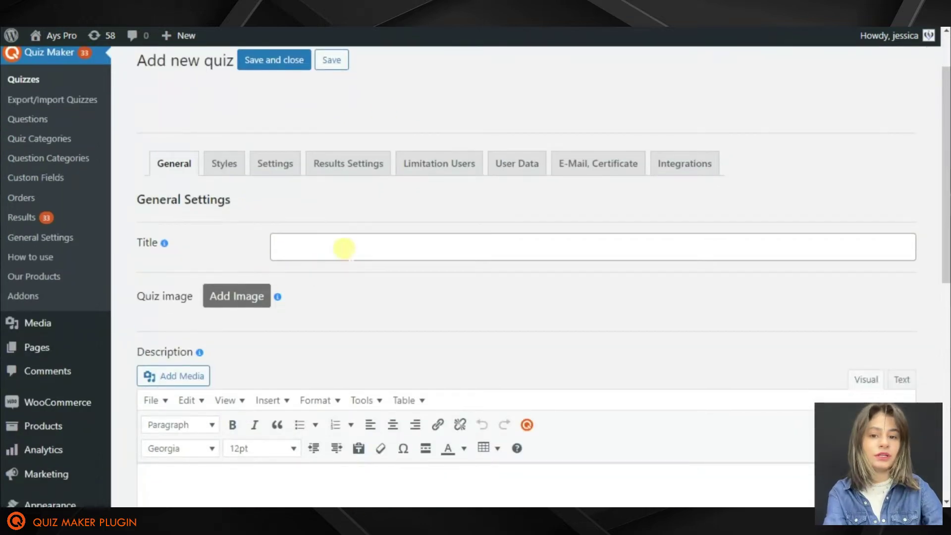
click(344, 247)
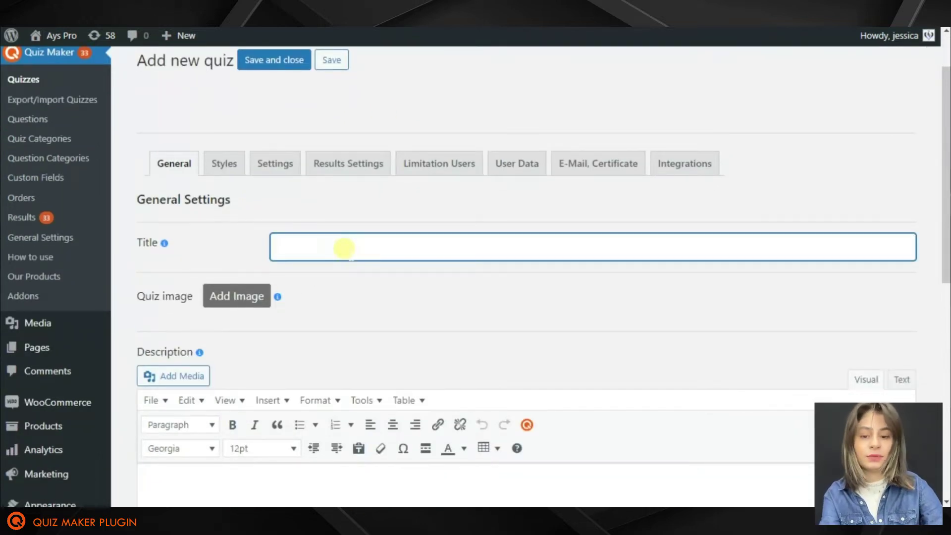
text(Quiz Coupon)
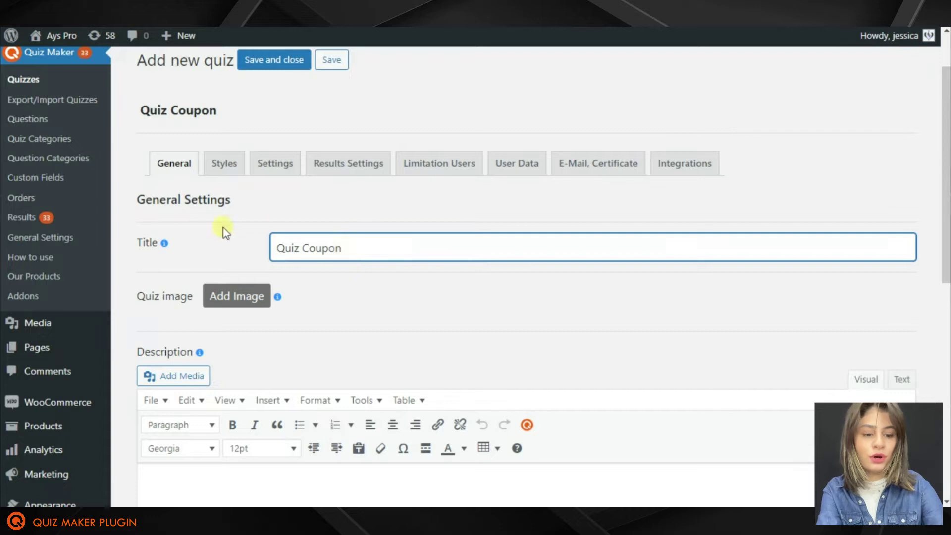
- Review the quiz's General tab settings, then switch to Results Settings
scroll(382, 222, down, 1)
scroll(382, 222, down, 1)
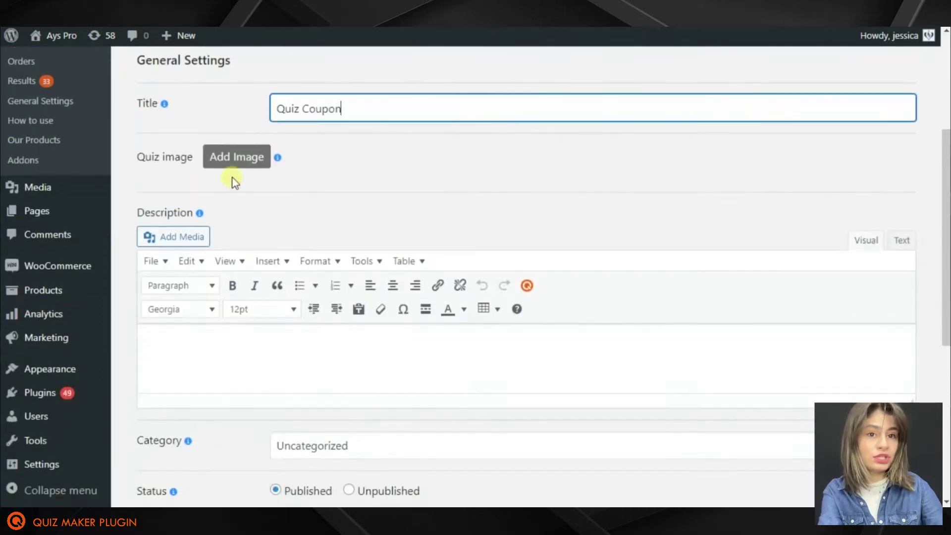
scroll(240, 183, down, 1)
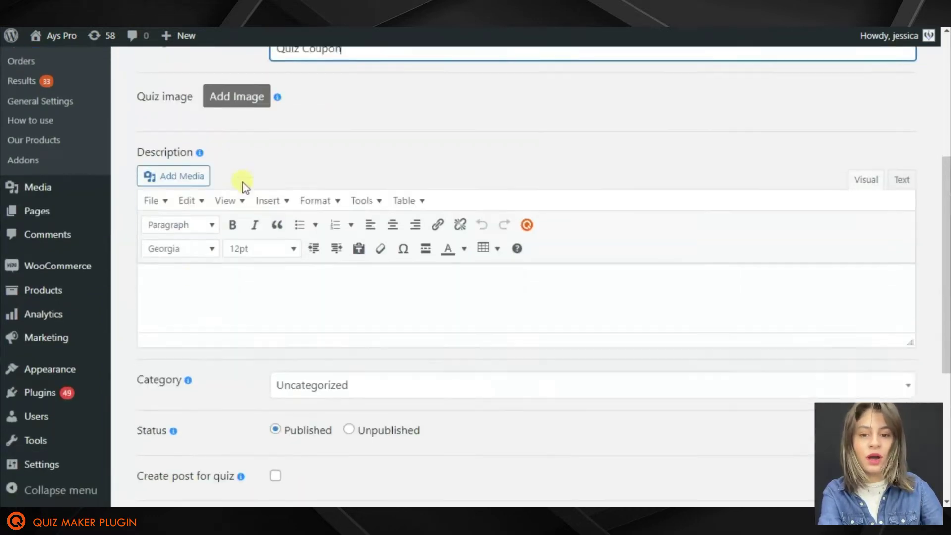
scroll(194, 292, down, 2)
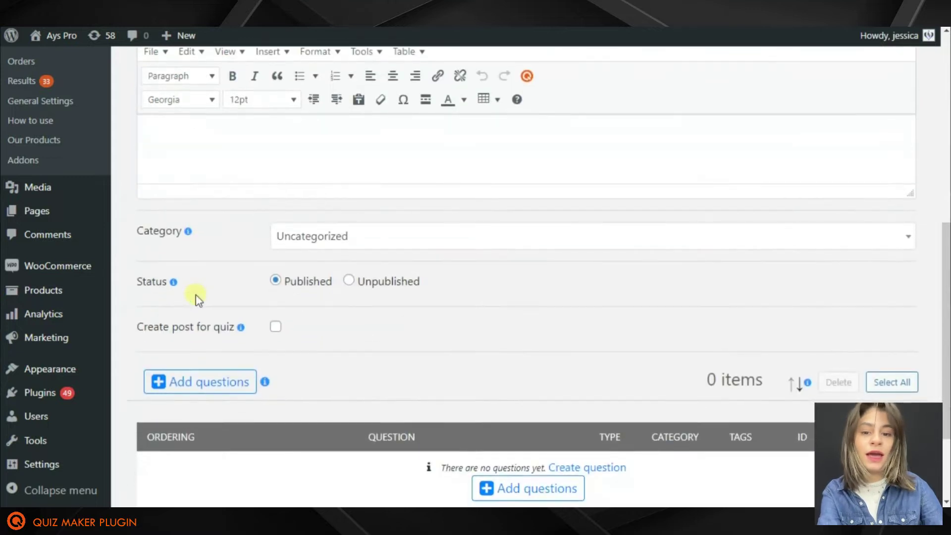
scroll(195, 295, down, 2)
click(514, 366)
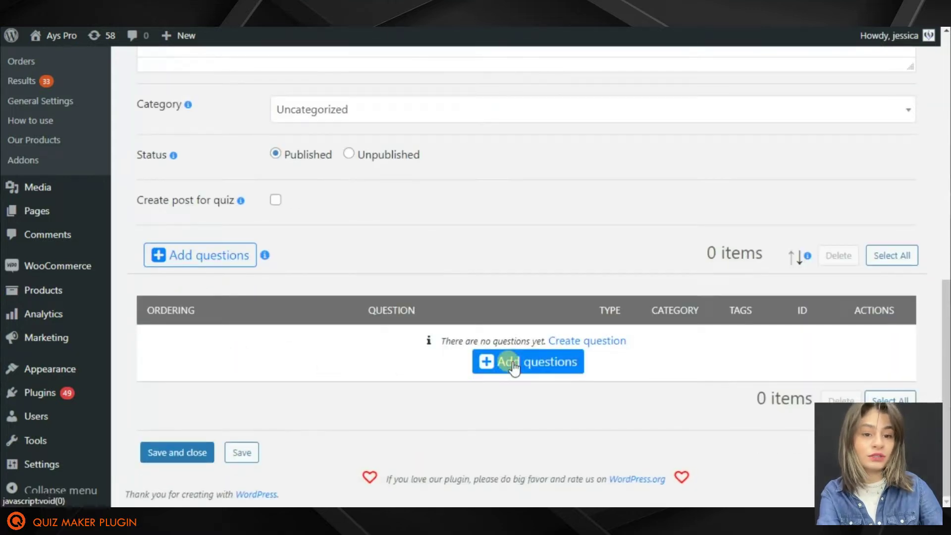
scroll(477, 308, up, 1)
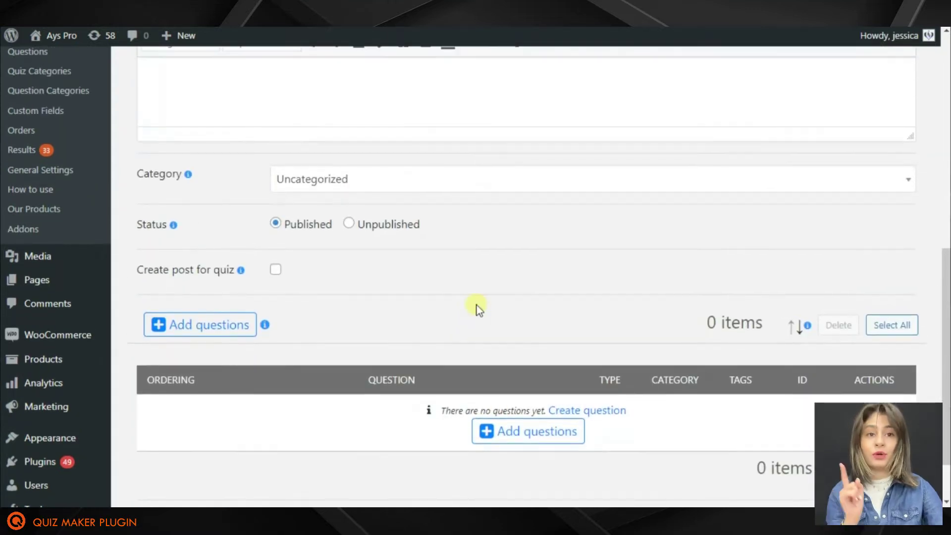
scroll(477, 309, up, 2)
scroll(471, 297, down, 1)
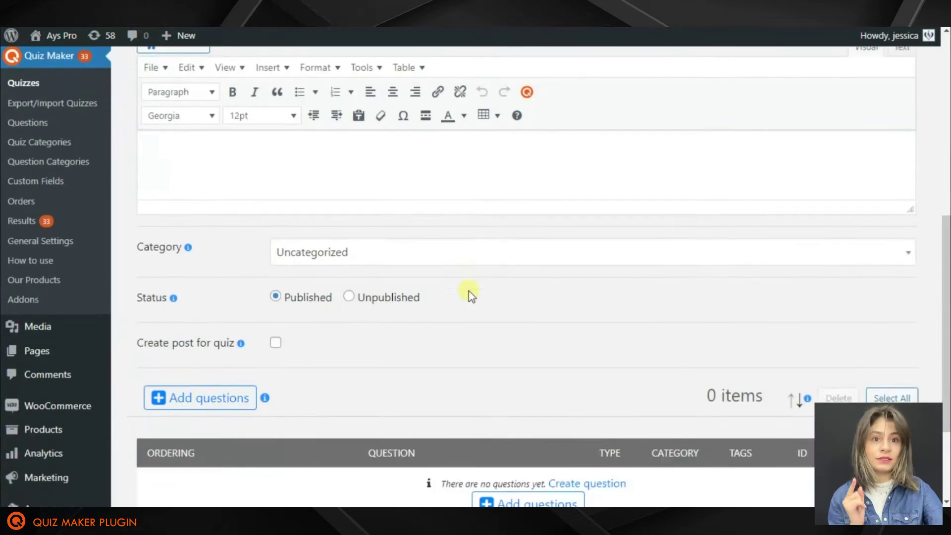
scroll(470, 296, up, 4)
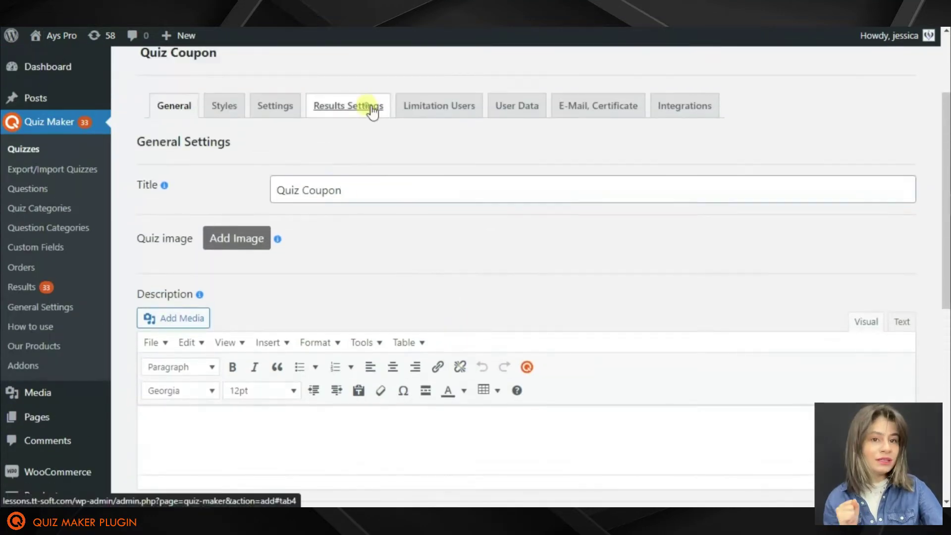
click(373, 111)
- Tick Enable quiz coupons in Results Settings, revealing the CSV import and coupons list
scroll(368, 181, down, 2)
scroll(368, 182, down, 18)
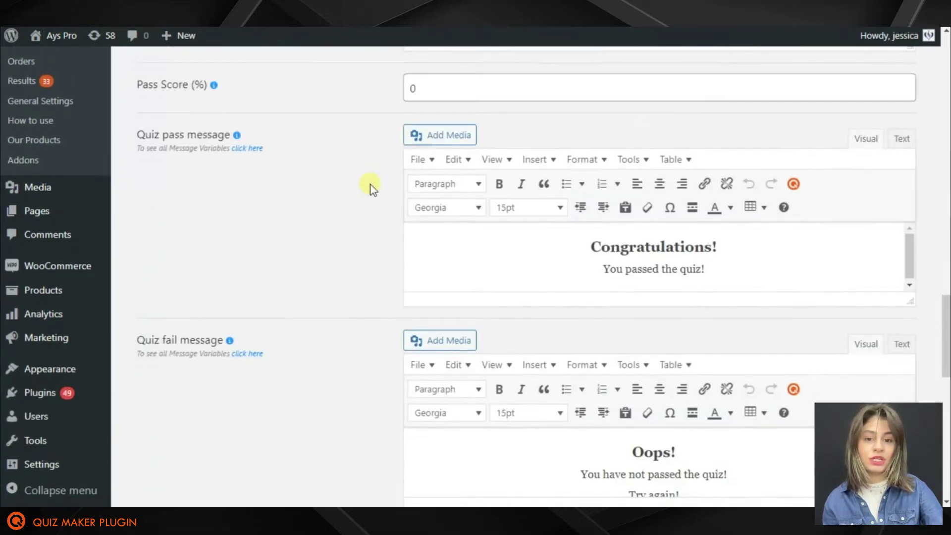
scroll(372, 187, down, 15)
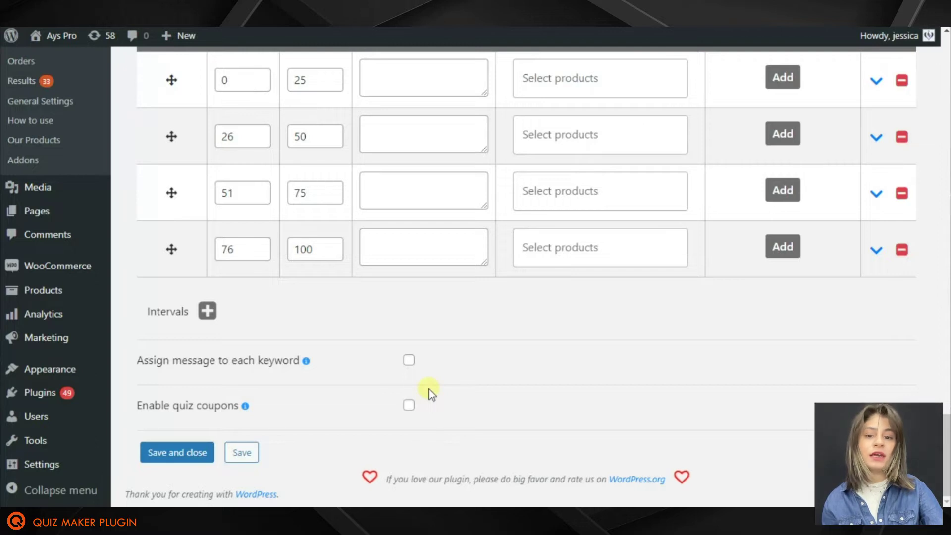
click(409, 412)
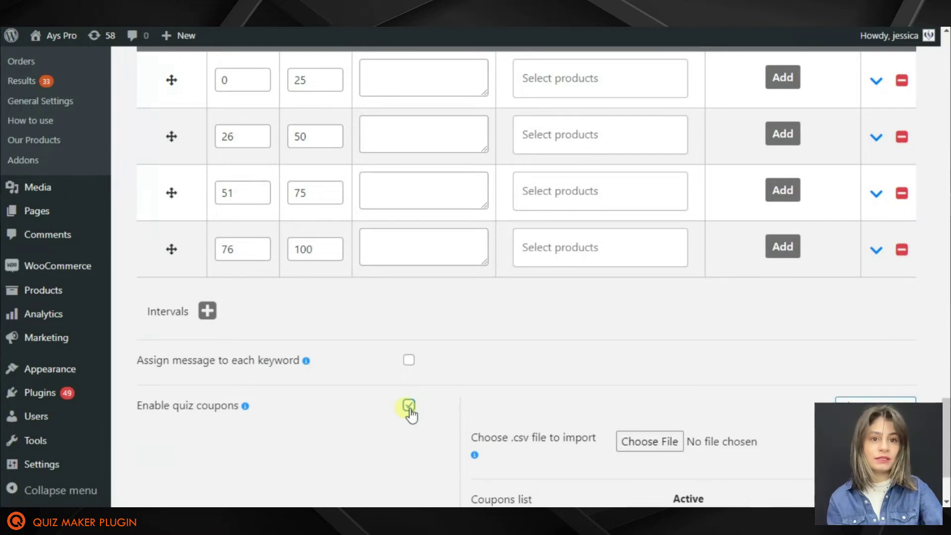
scroll(408, 414, down, 1)
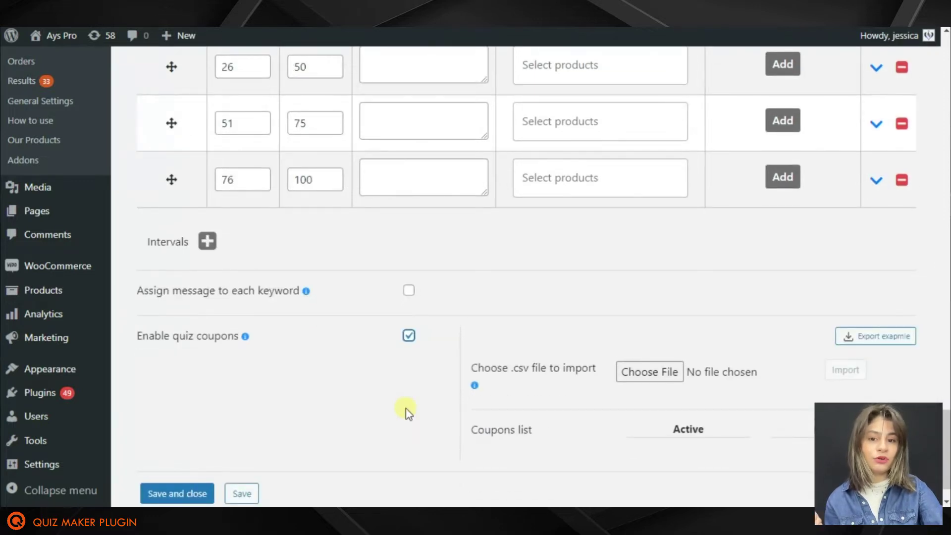
scroll(405, 408, down, 1)
mouse_move(246, 297)
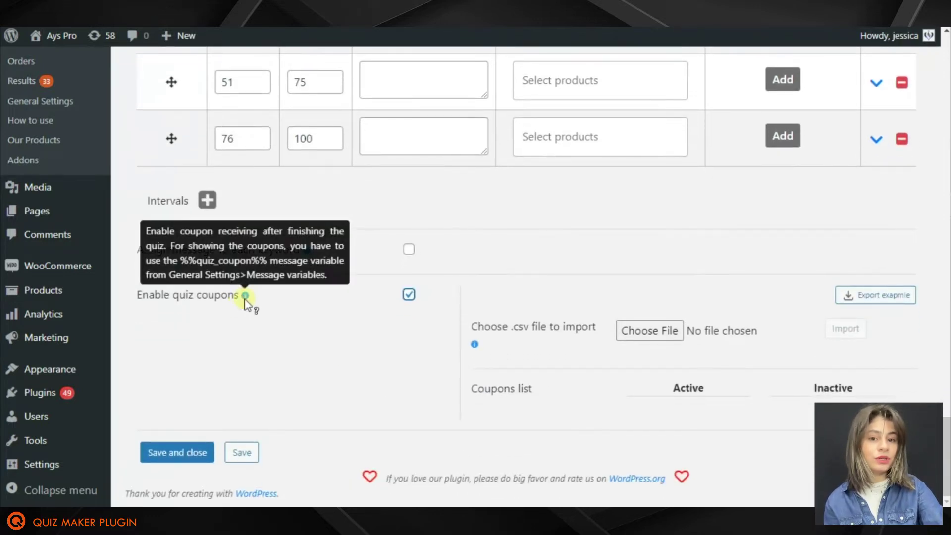
- Import quiz_maker_coupon_data_example.csv, loading nine active coupon codes into the list
click(676, 331)
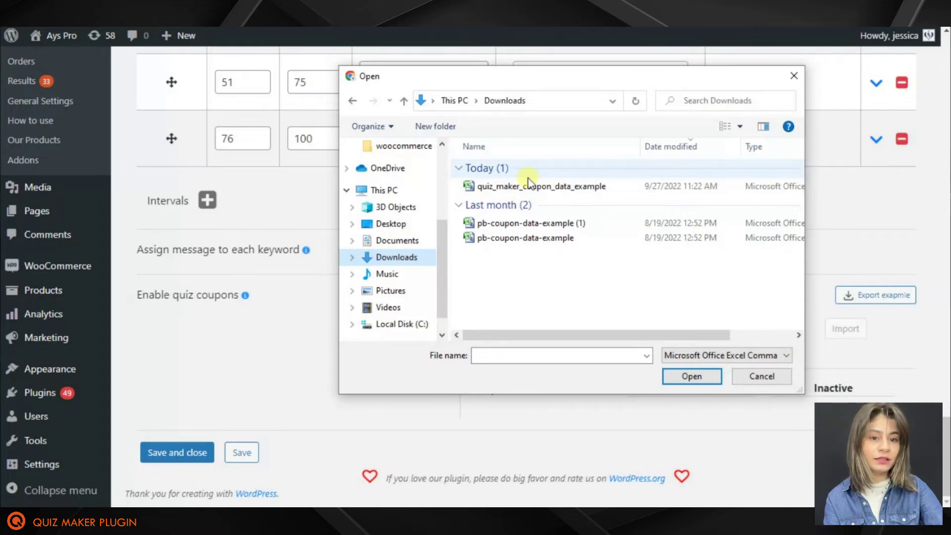
double_click(528, 186)
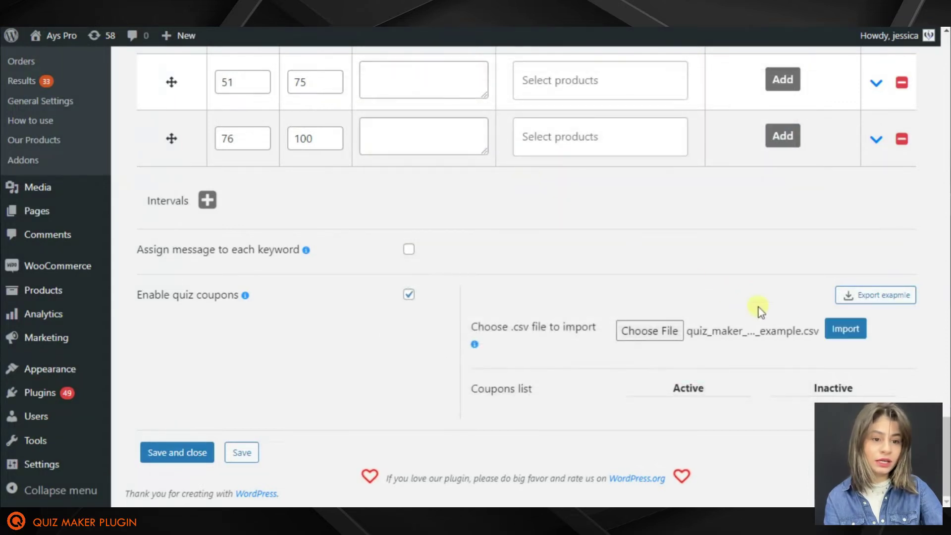
click(841, 332)
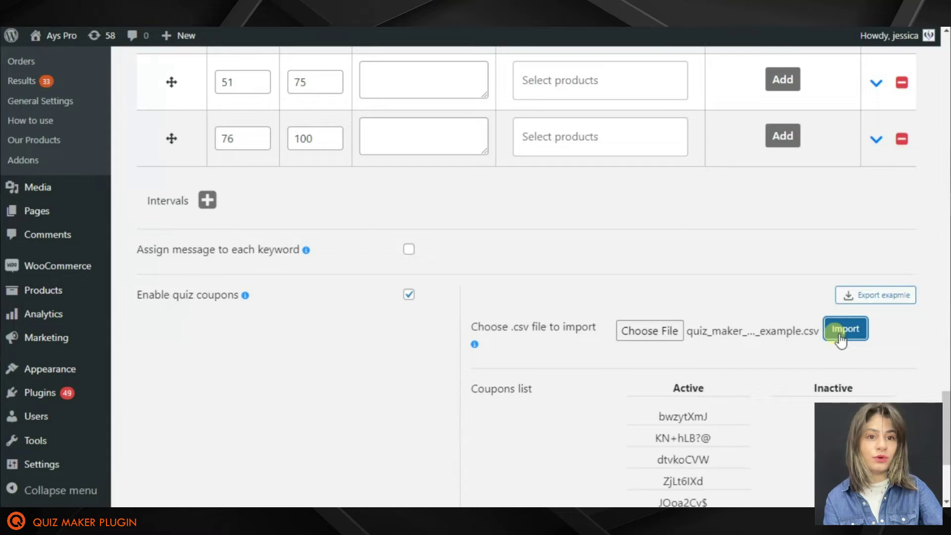
scroll(773, 330, down, 1)
scroll(772, 331, down, 2)
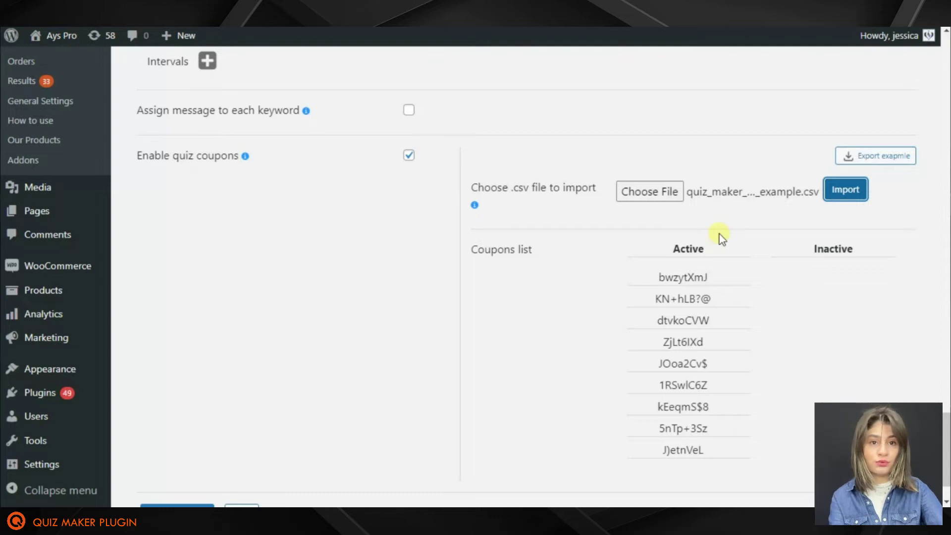
scroll(721, 238, down, 1)
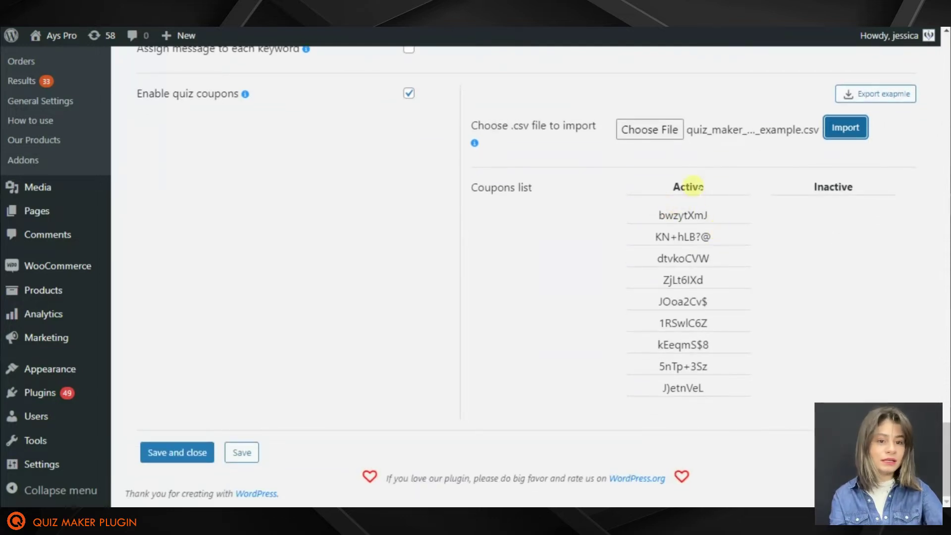
drag(717, 217, 636, 221)
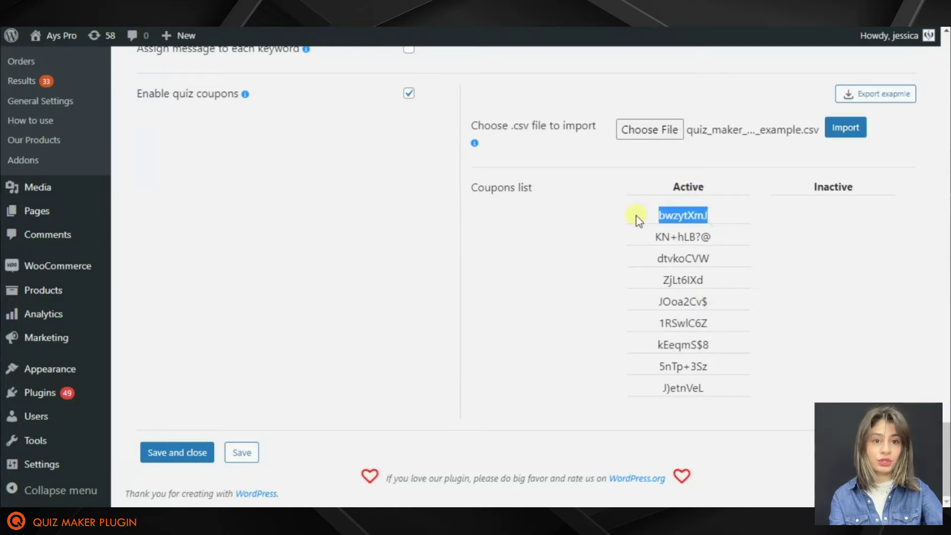
click(910, 216)
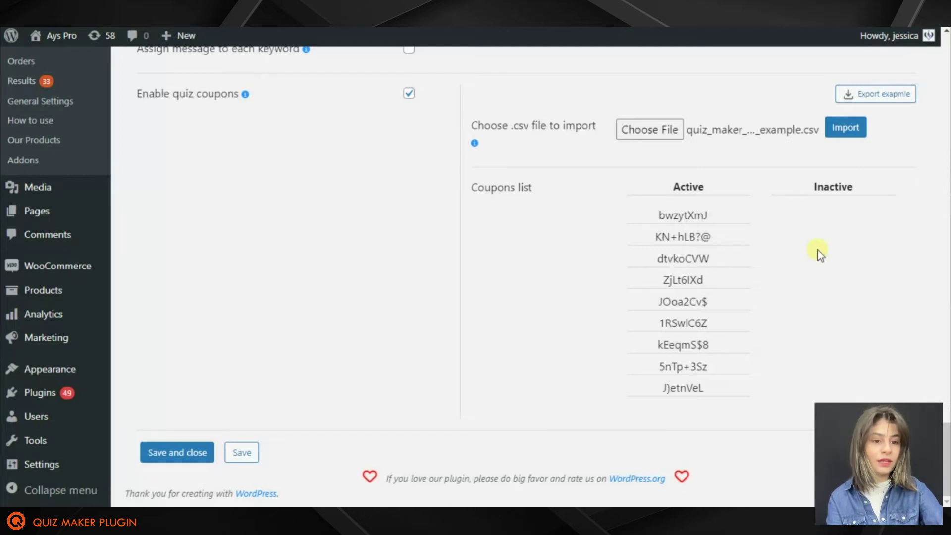
scroll(424, 391, up, 3)
mouse_move(246, 235)
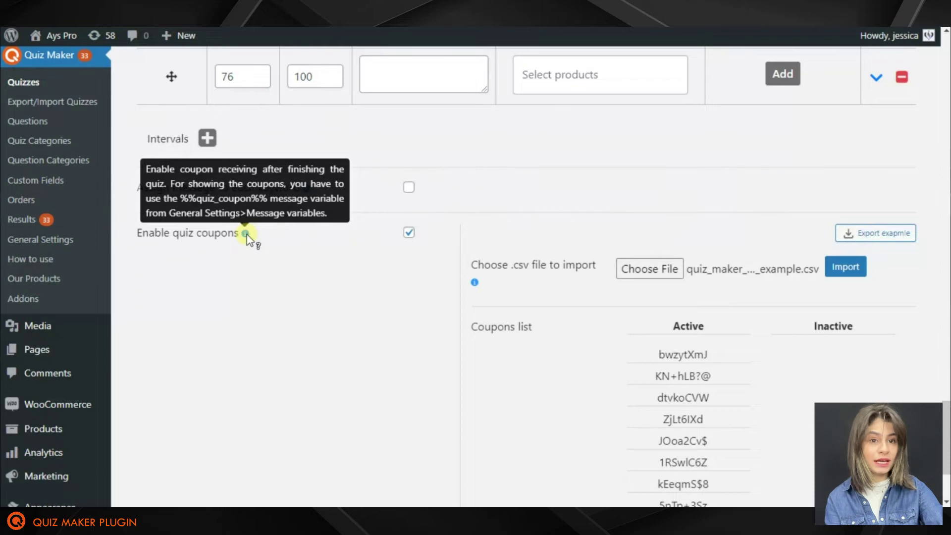
scroll(276, 287, up, 1)
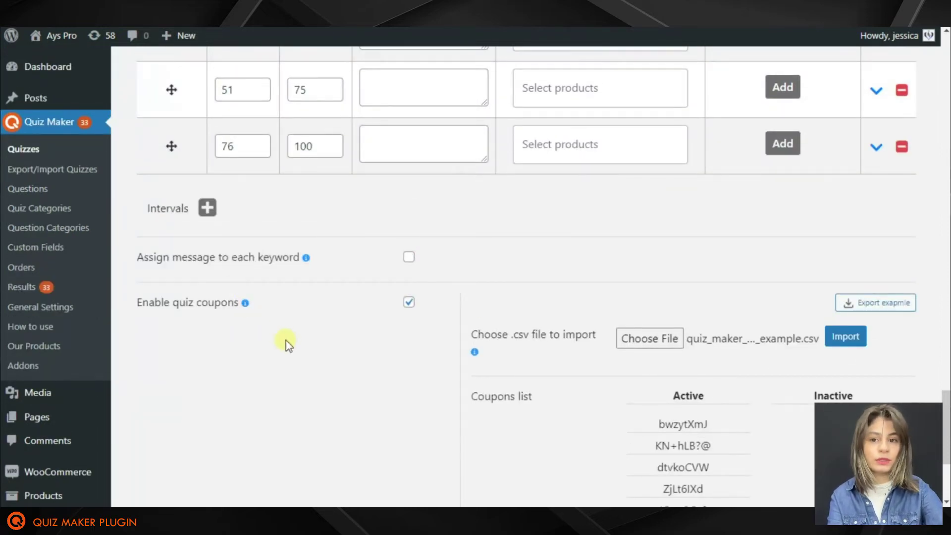
- Find %%quiz_coupon%% under General Settings' Message variables and select it for copying
click(35, 308)
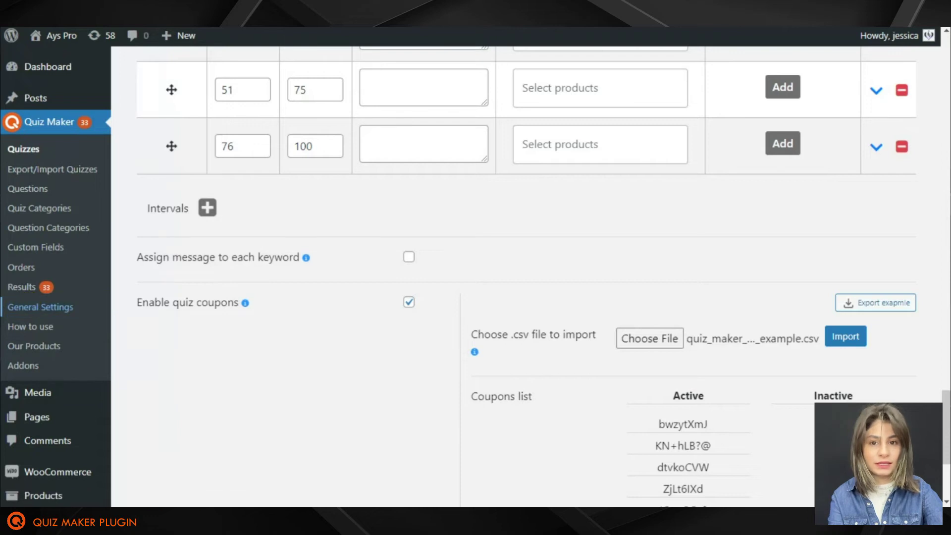
click(43, 310)
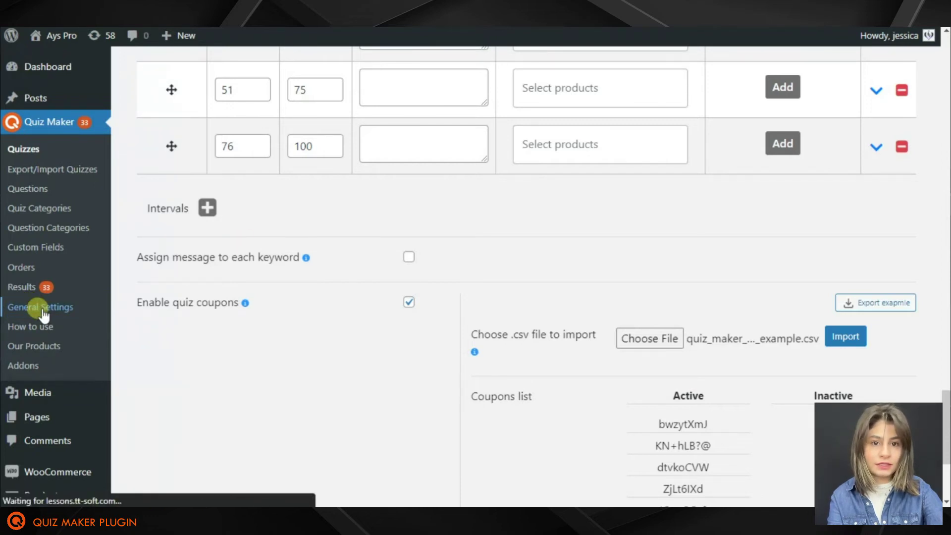
click(212, 278)
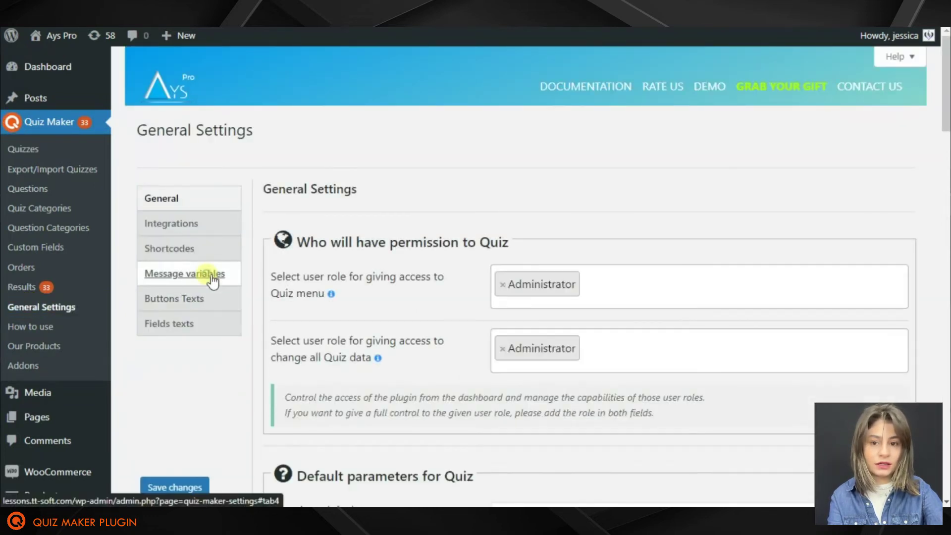
scroll(415, 232, down, 4)
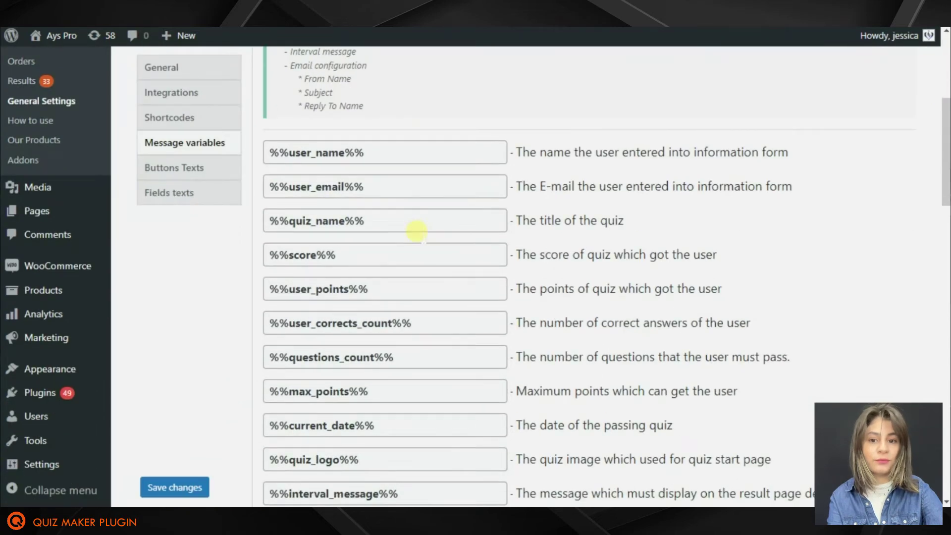
scroll(416, 230, down, 3)
scroll(418, 230, down, 5)
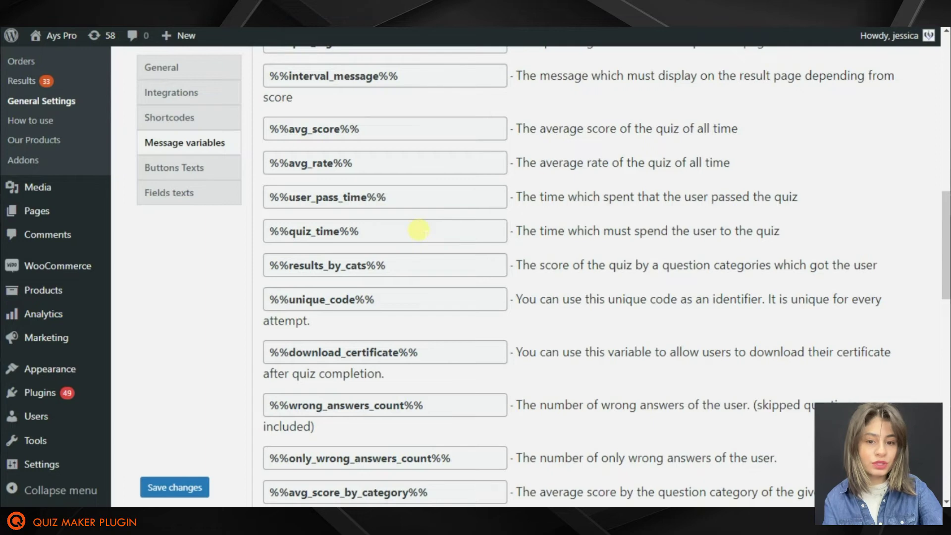
scroll(419, 230, down, 13)
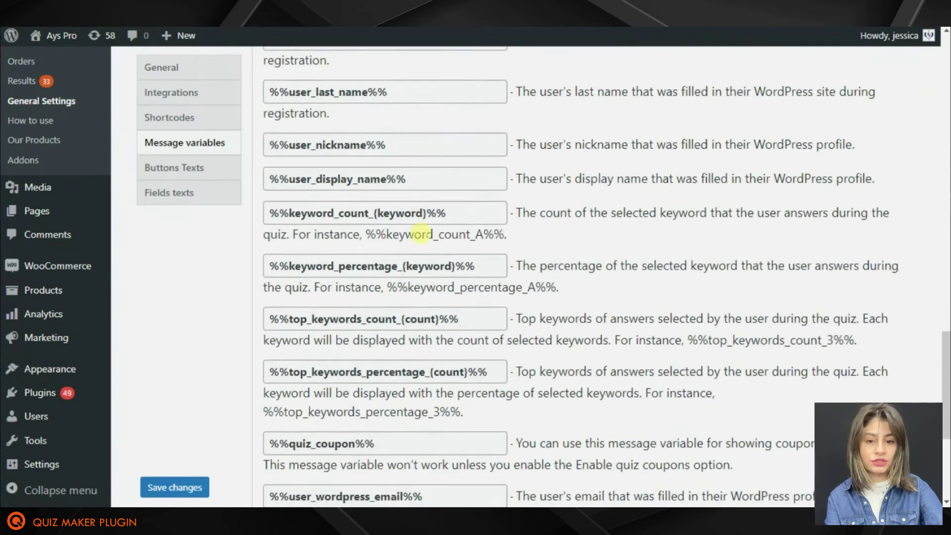
scroll(410, 234, down, 4)
click(421, 233)
double_click(399, 237)
key(ctrl+c)
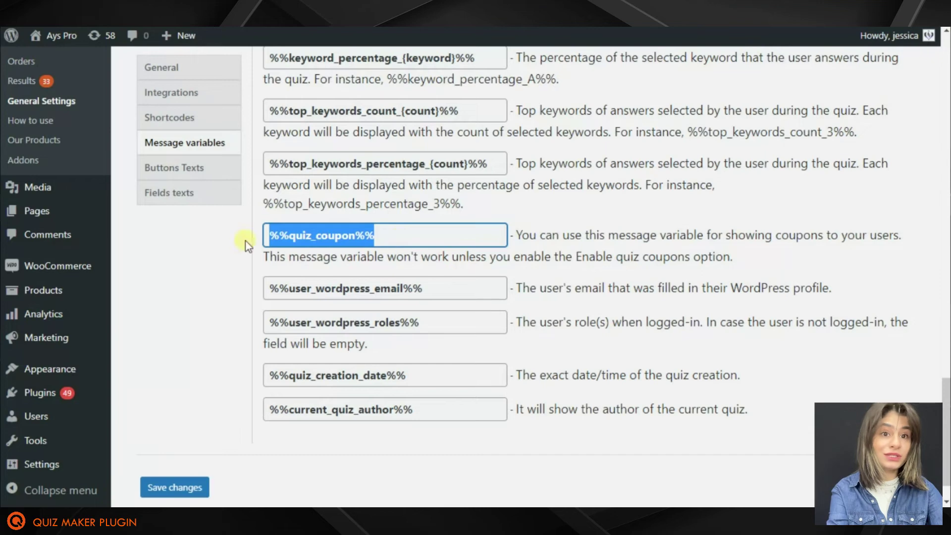
- Paste %%quiz_coupon%% into the Quiz Coupon quiz's Result message
scroll(353, 237, up, 3)
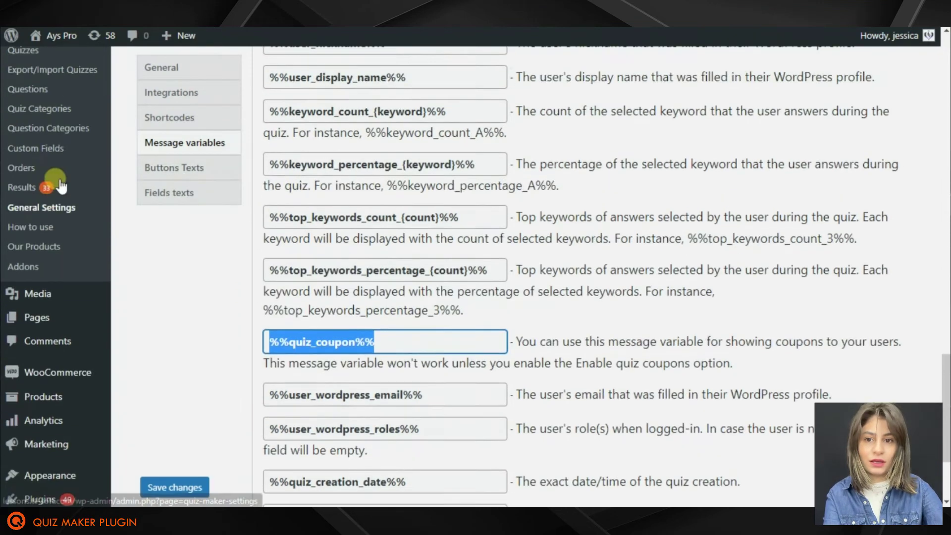
click(35, 83)
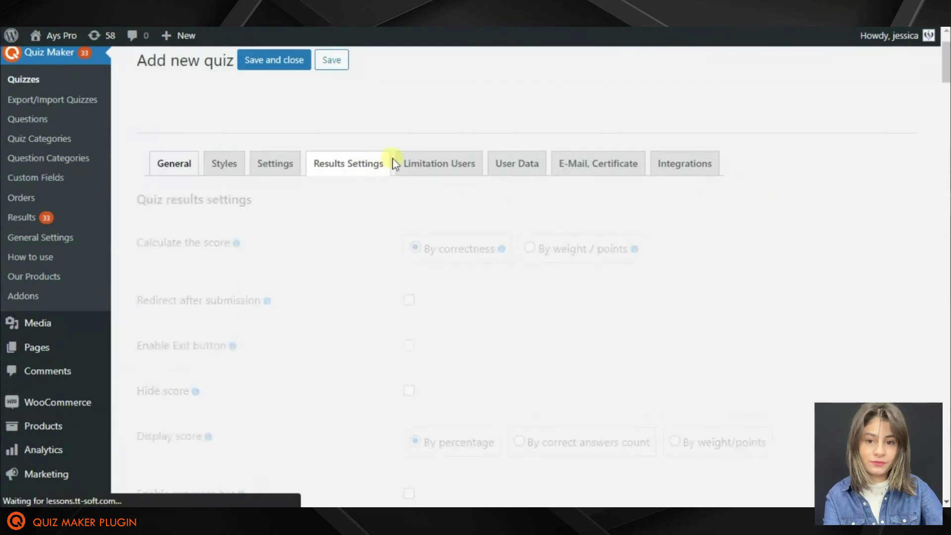
scroll(383, 183, down, 5)
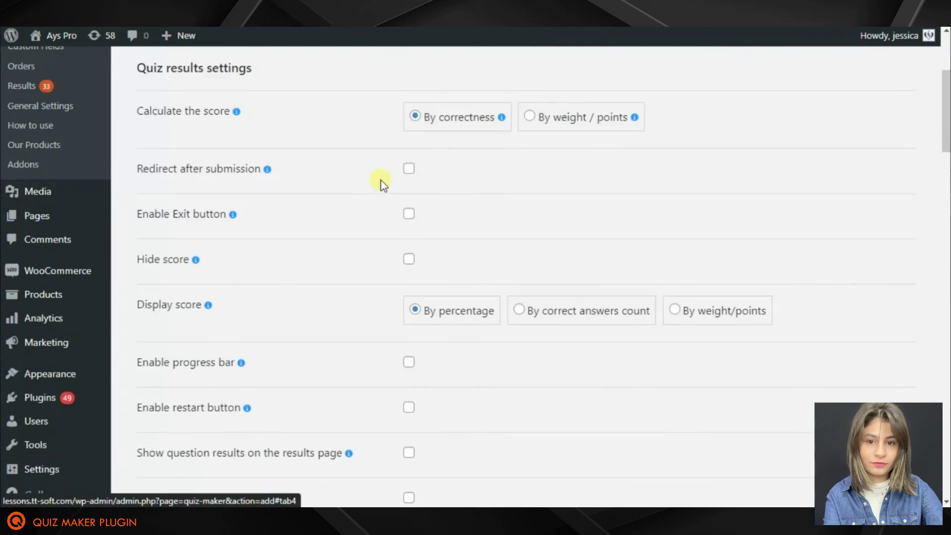
scroll(358, 231, down, 15)
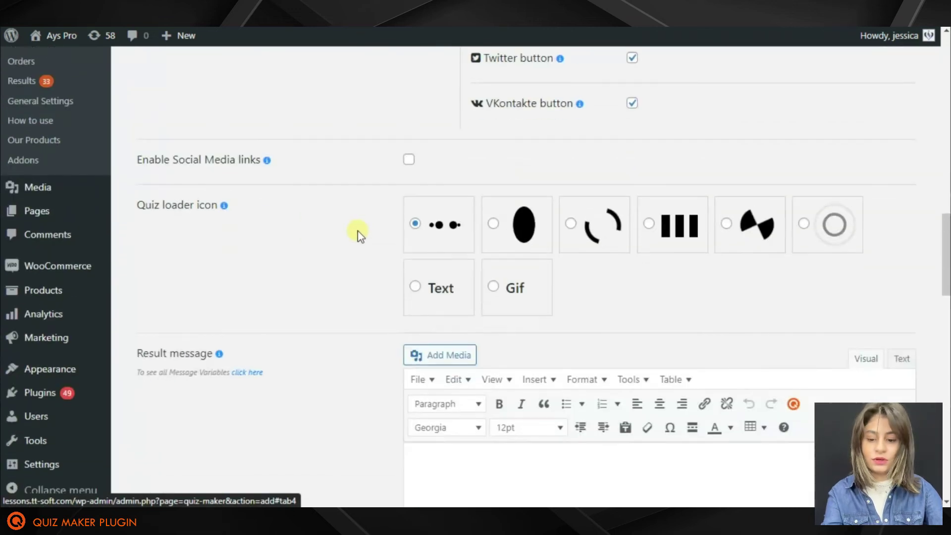
scroll(358, 231, down, 6)
click(498, 183)
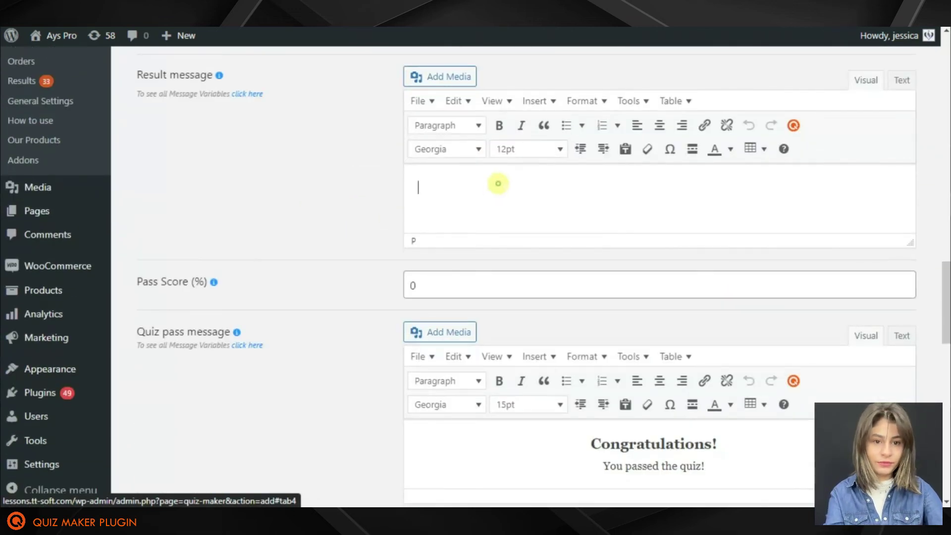
key(ctrl+v)
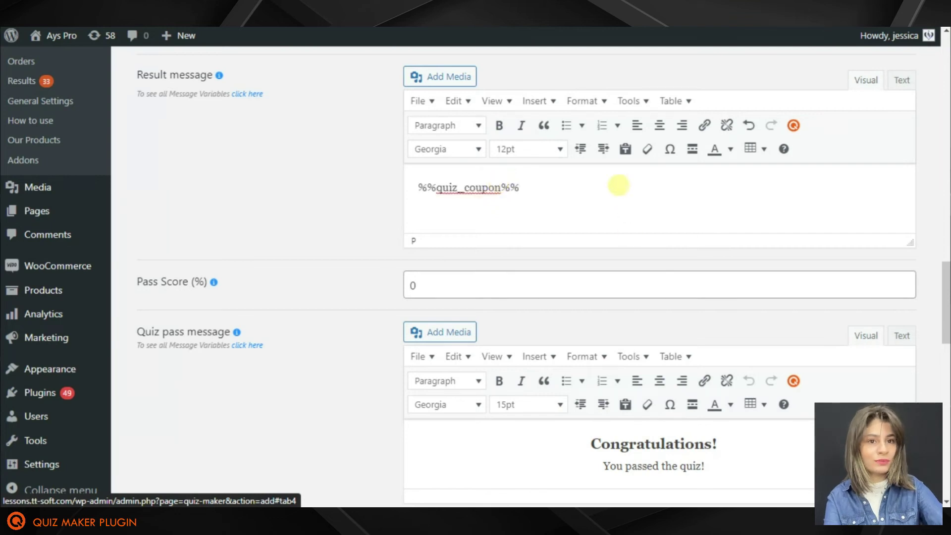